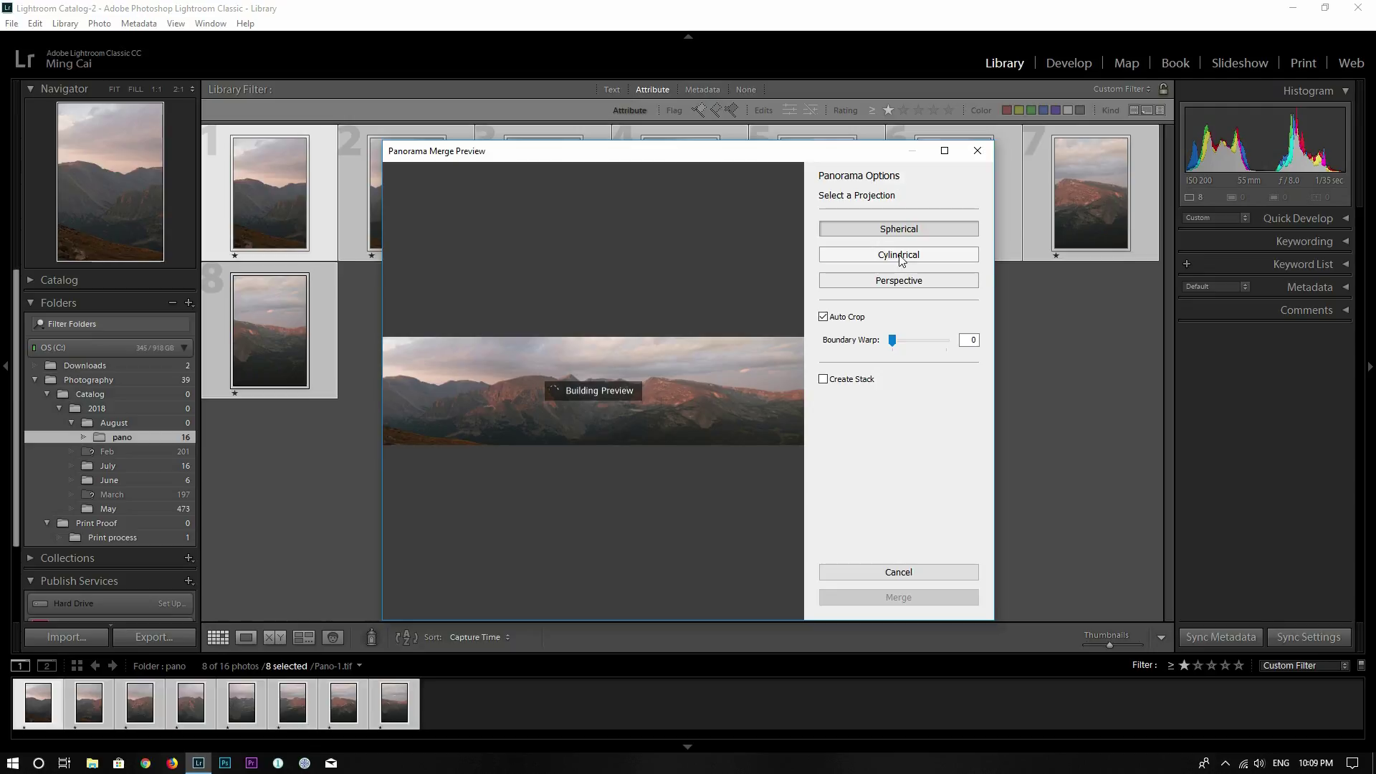
- Compare the Cylindrical and Perspective projections, and merge the panorama using Perspective with Auto Crop
click(901, 256)
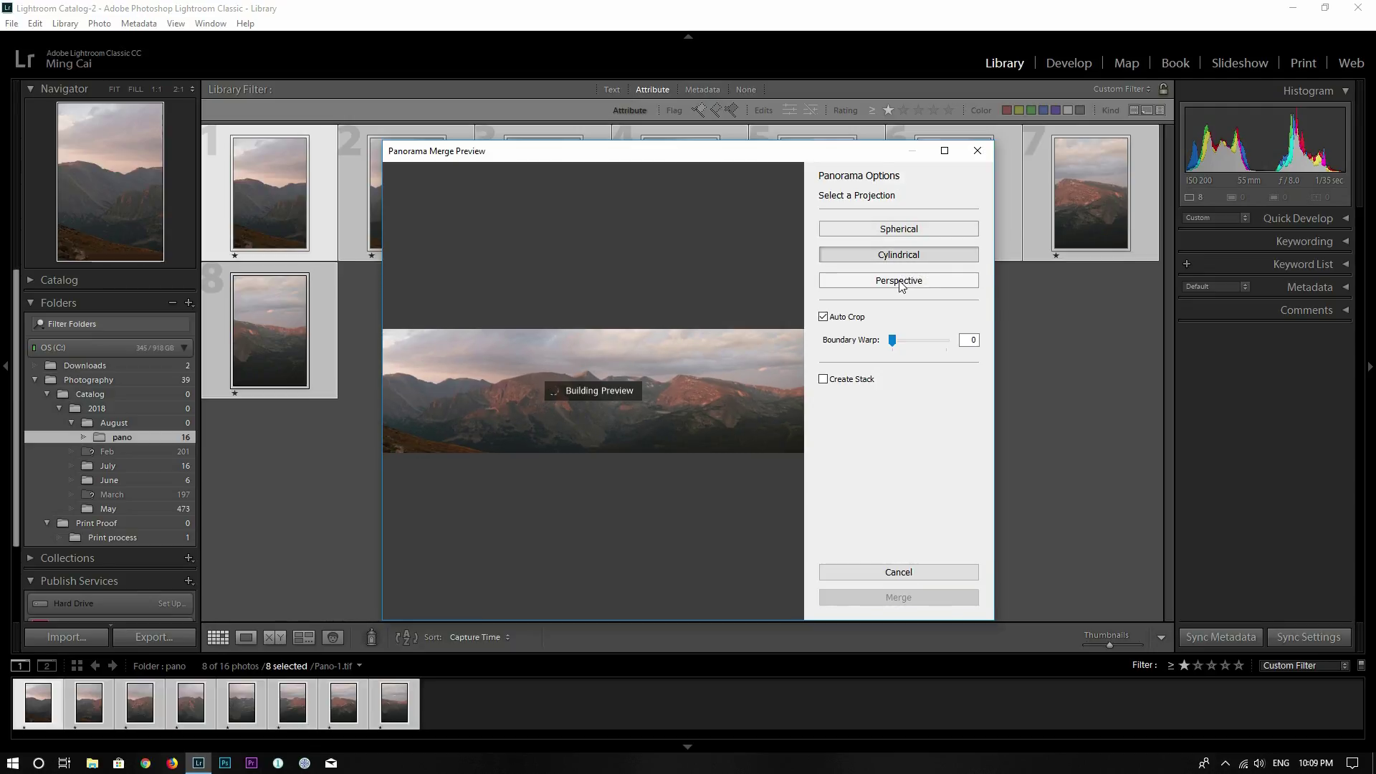
click(901, 281)
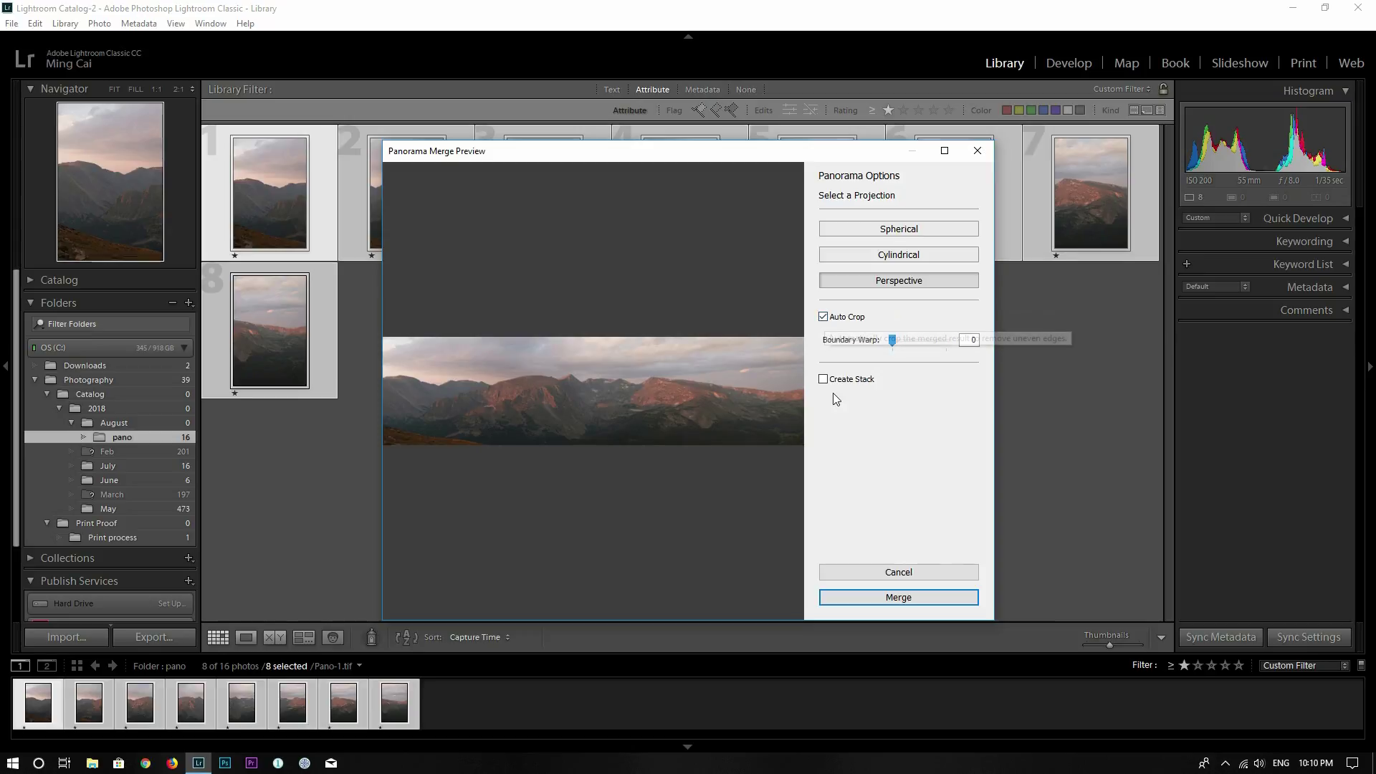
click(894, 602)
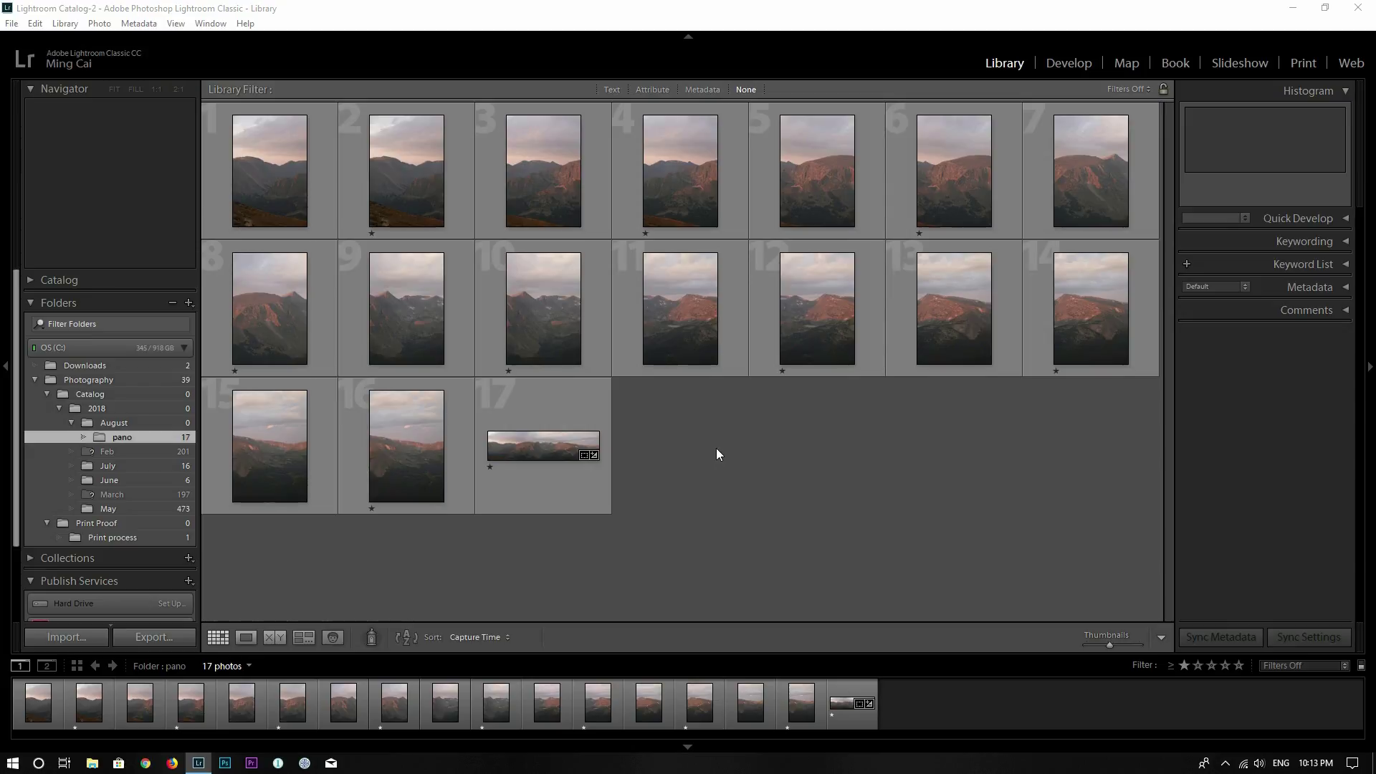
- Open the merged panorama from the pano folder in the Develop module
mouse_move(588, 439)
double_click(540, 441)
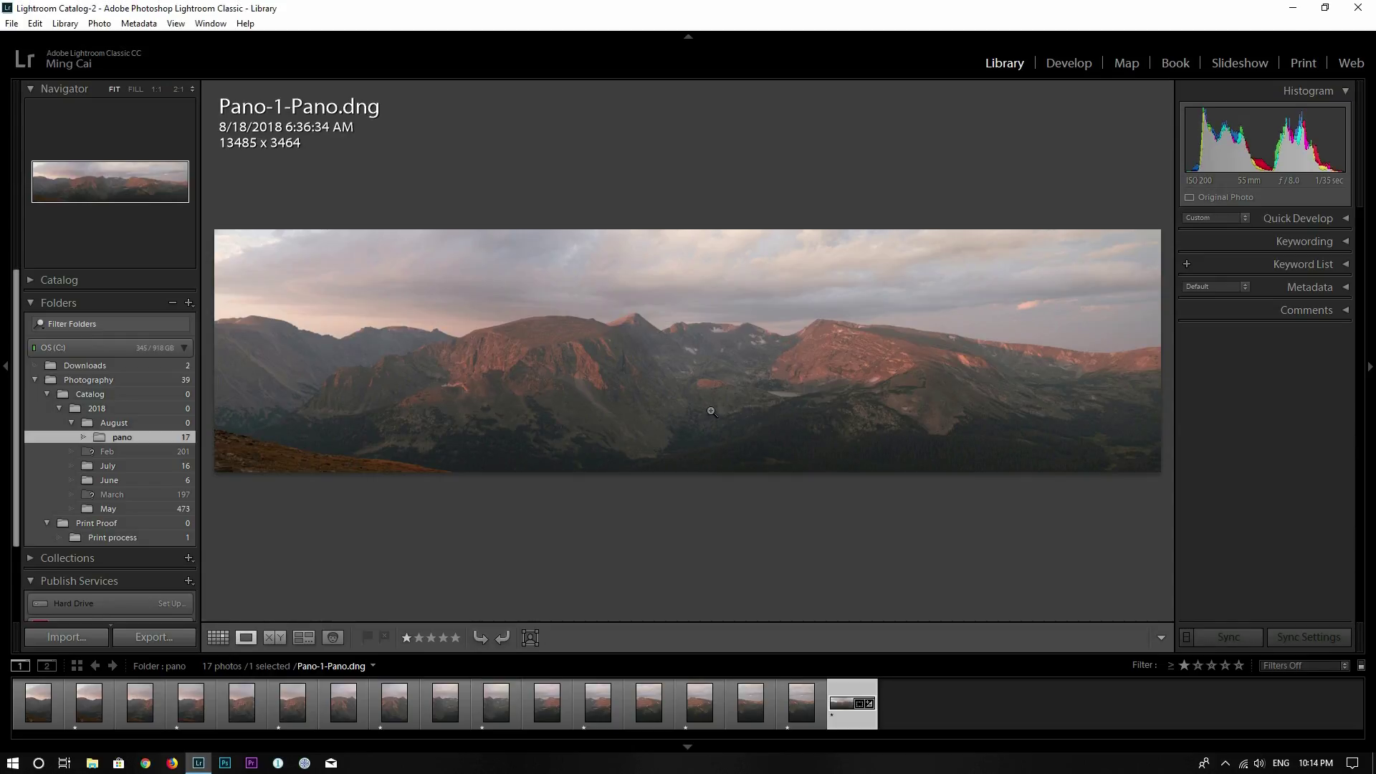
click(1069, 64)
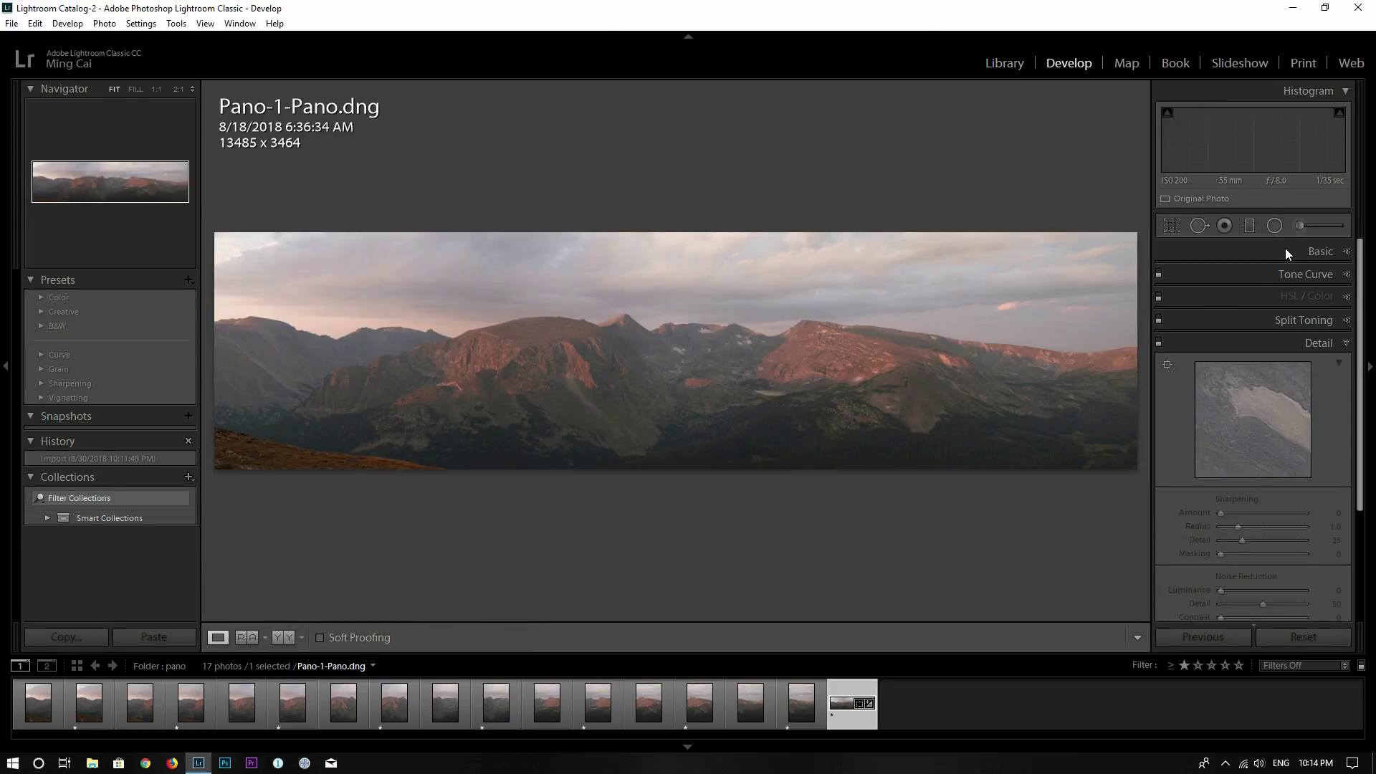
- Adjust the panorama's tone to Contrast +29, Highlights -100, Shadows +17, Whites +37 and Blacks -47
click(1285, 248)
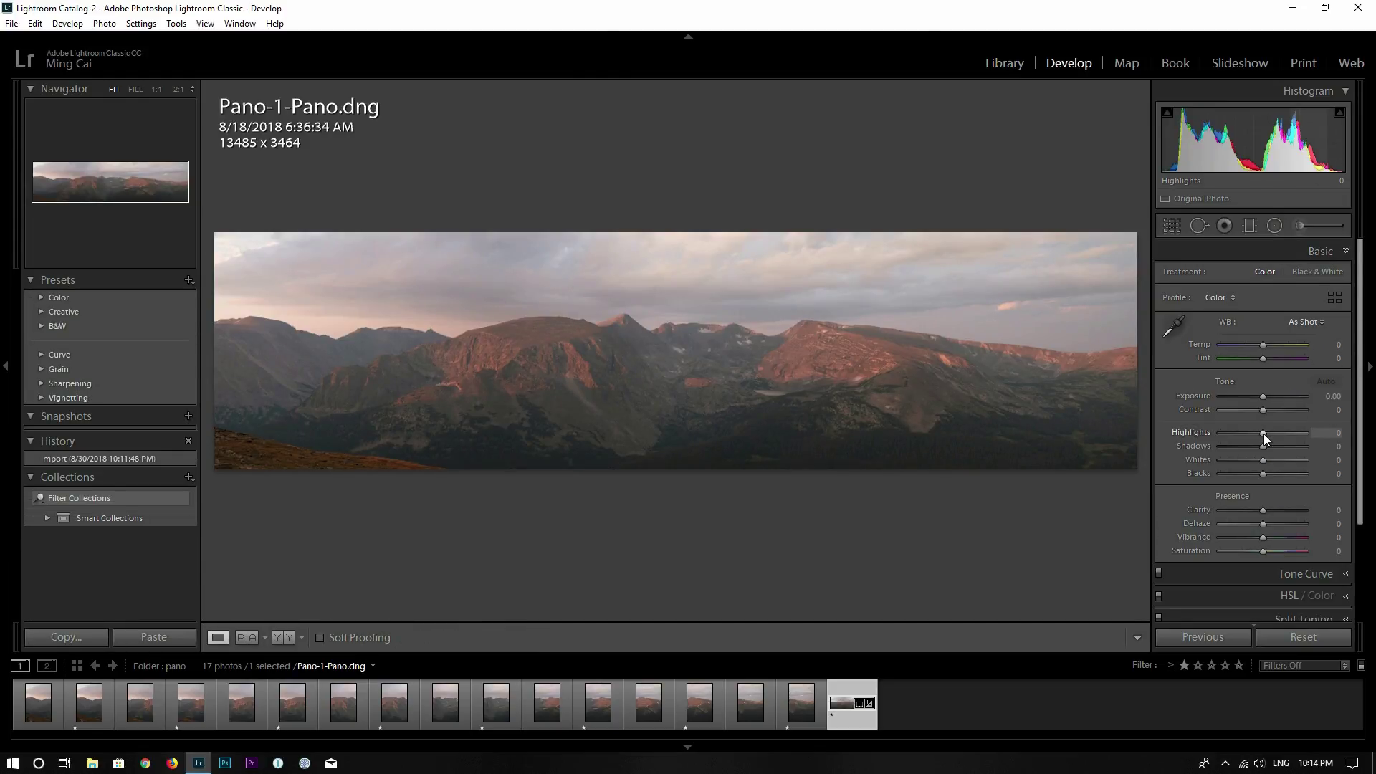
drag(1248, 433, 1274, 410)
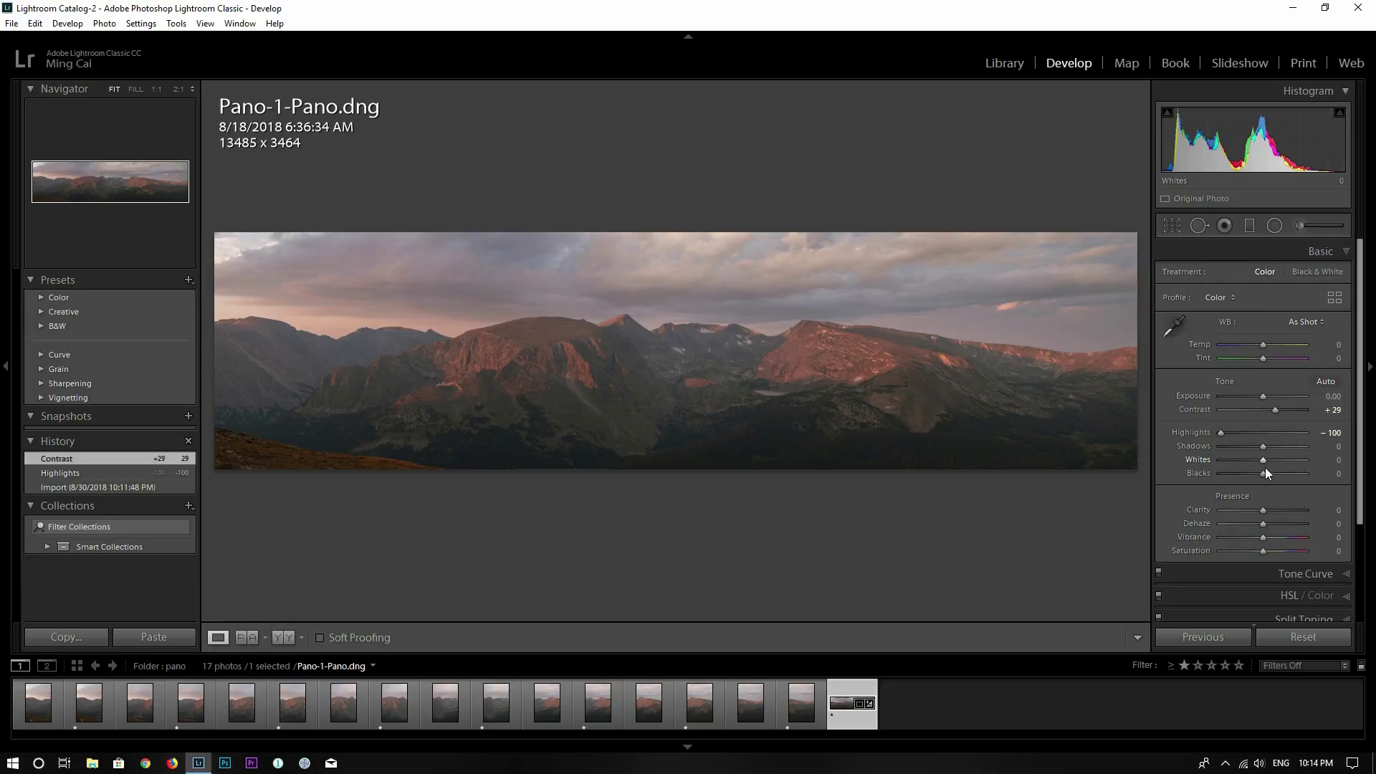
mouse_move(1266, 471)
mouse_down()
mouse_move(1246, 466)
mouse_move(1279, 459)
mouse_move(1273, 445)
mouse_up()
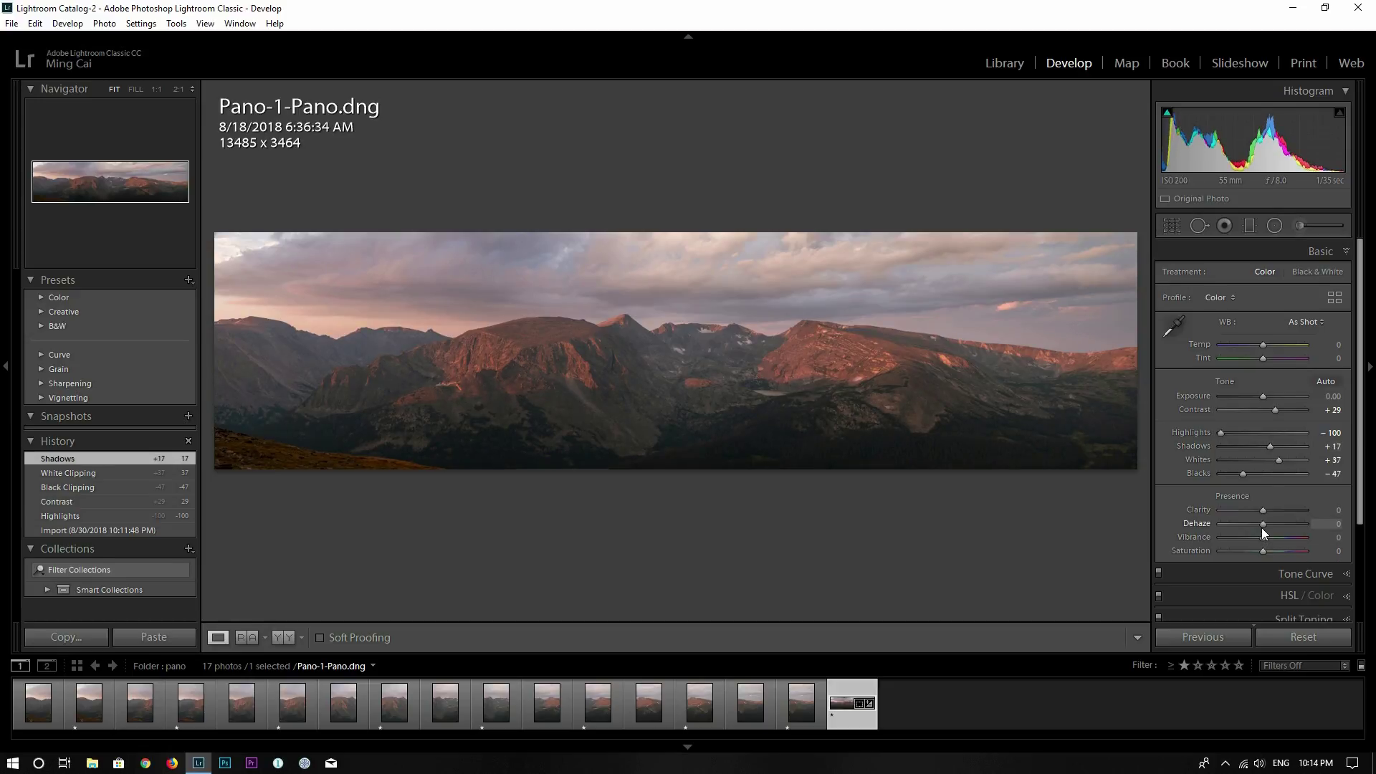
- Set Vibrance to +29 and Saturation to +10, and compare the panorama with its unedited version
drag(1263, 537, 1276, 538)
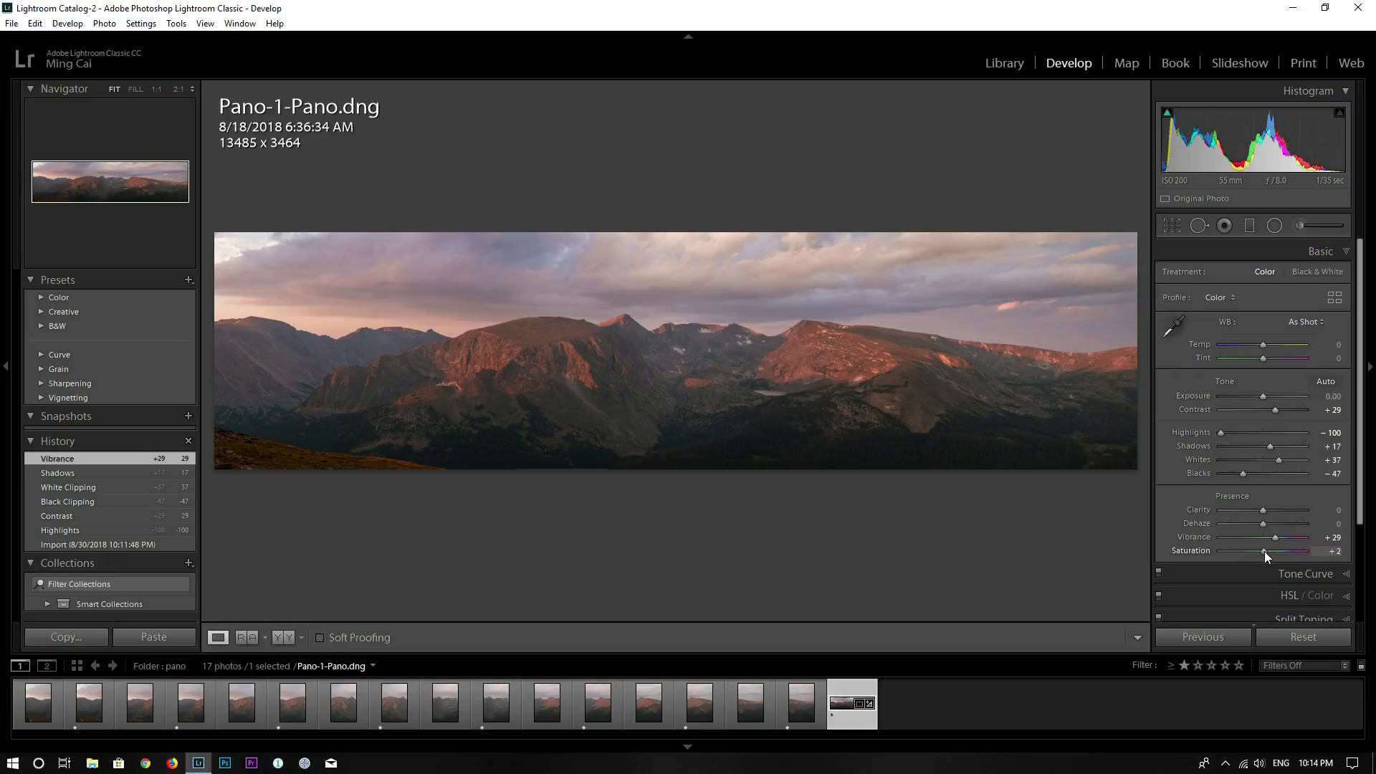
drag(1269, 552, 1267, 552)
key(backslash)
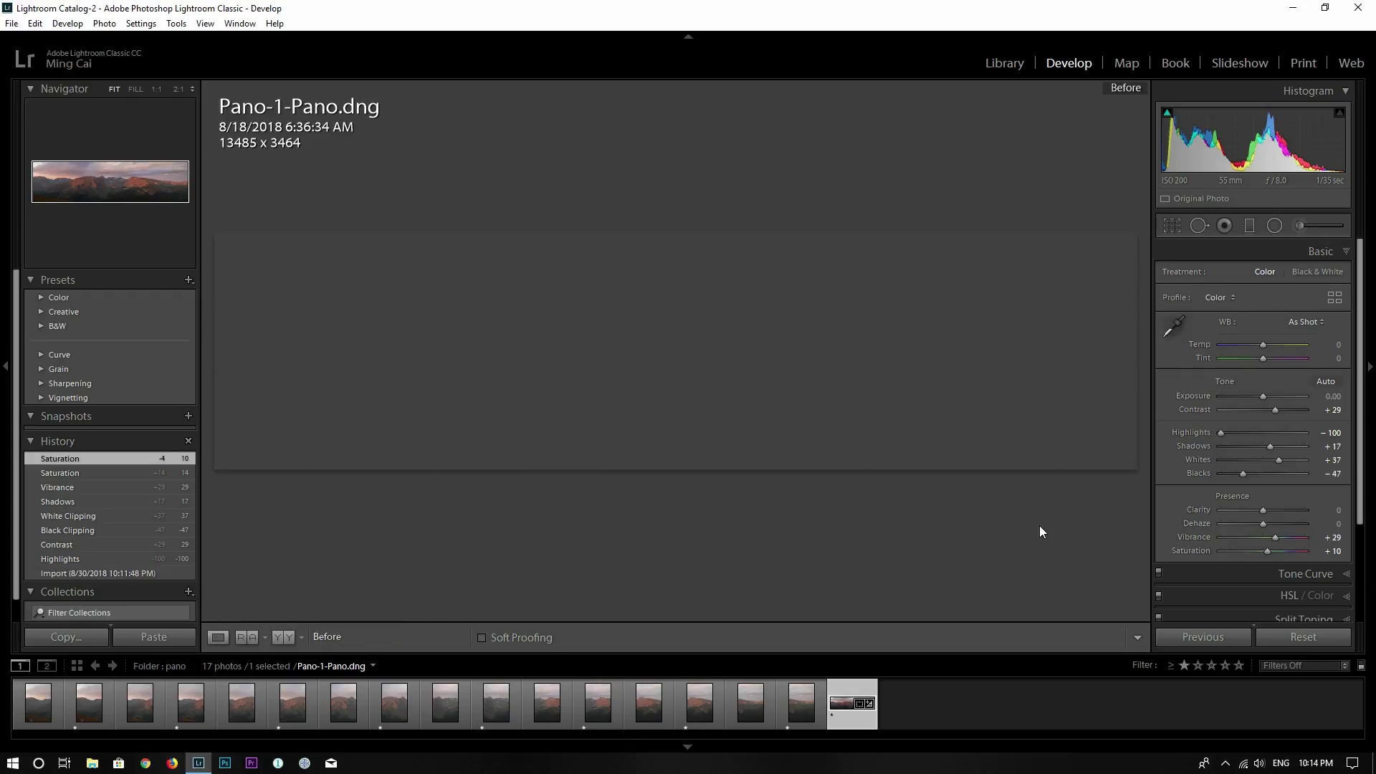
key(backslash)
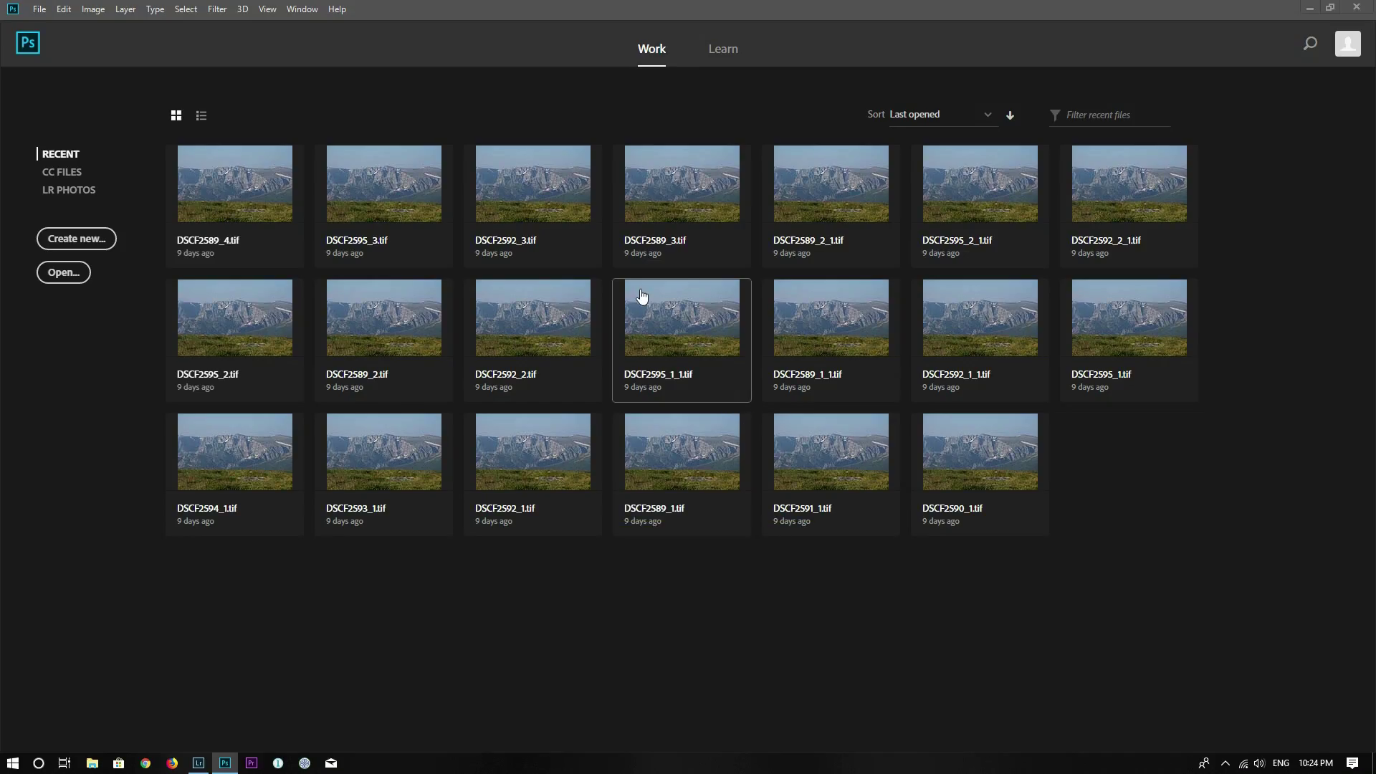
- In Photoshop, start Photomerge with individual files as the source and browse to the pano folder
click(40, 11)
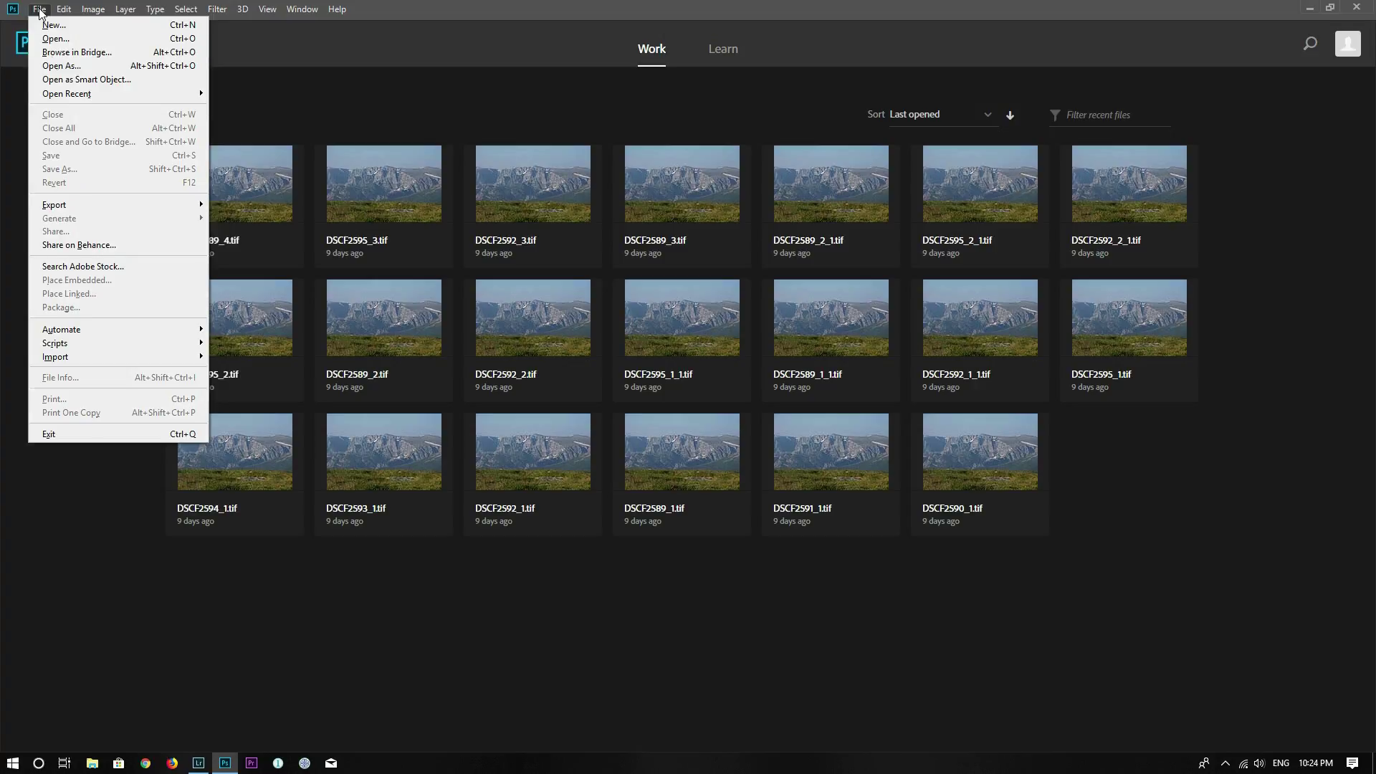
mouse_move(146, 332)
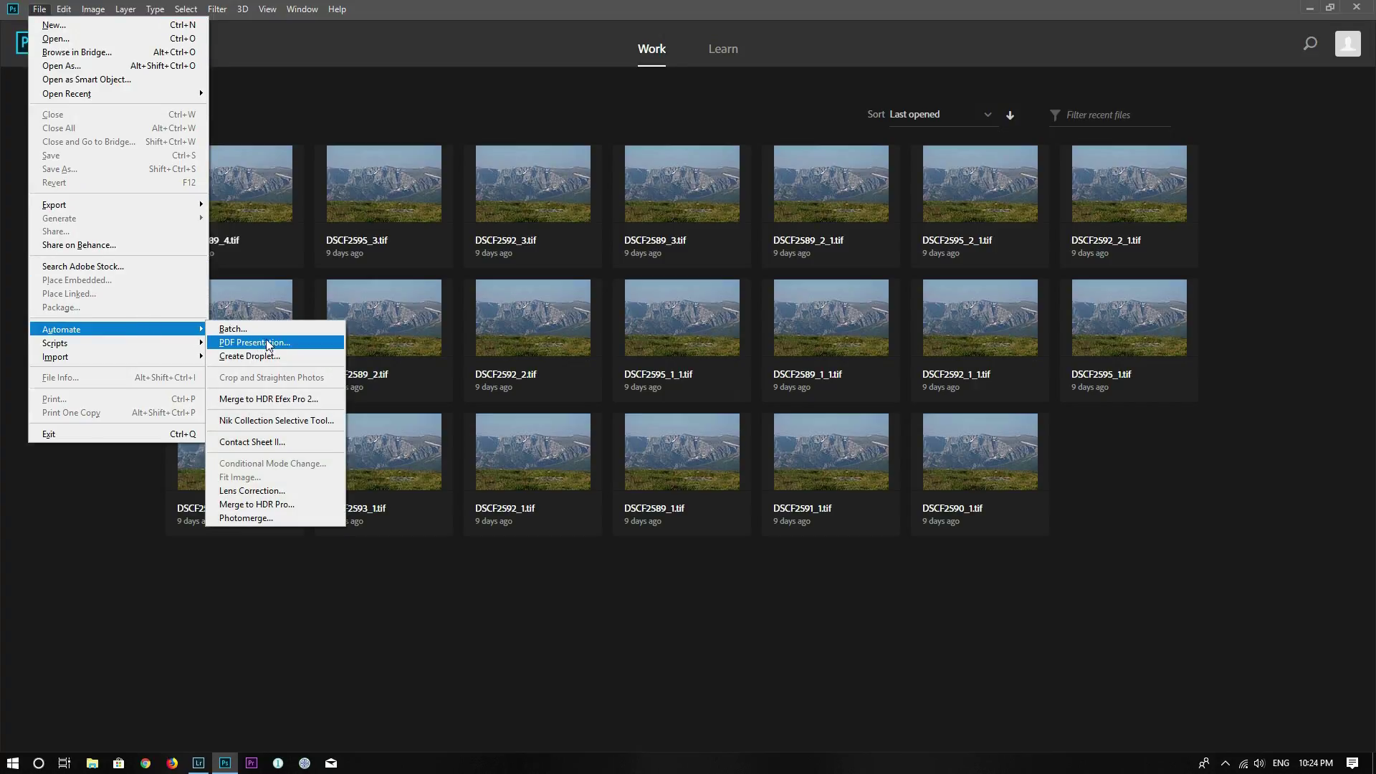
click(253, 519)
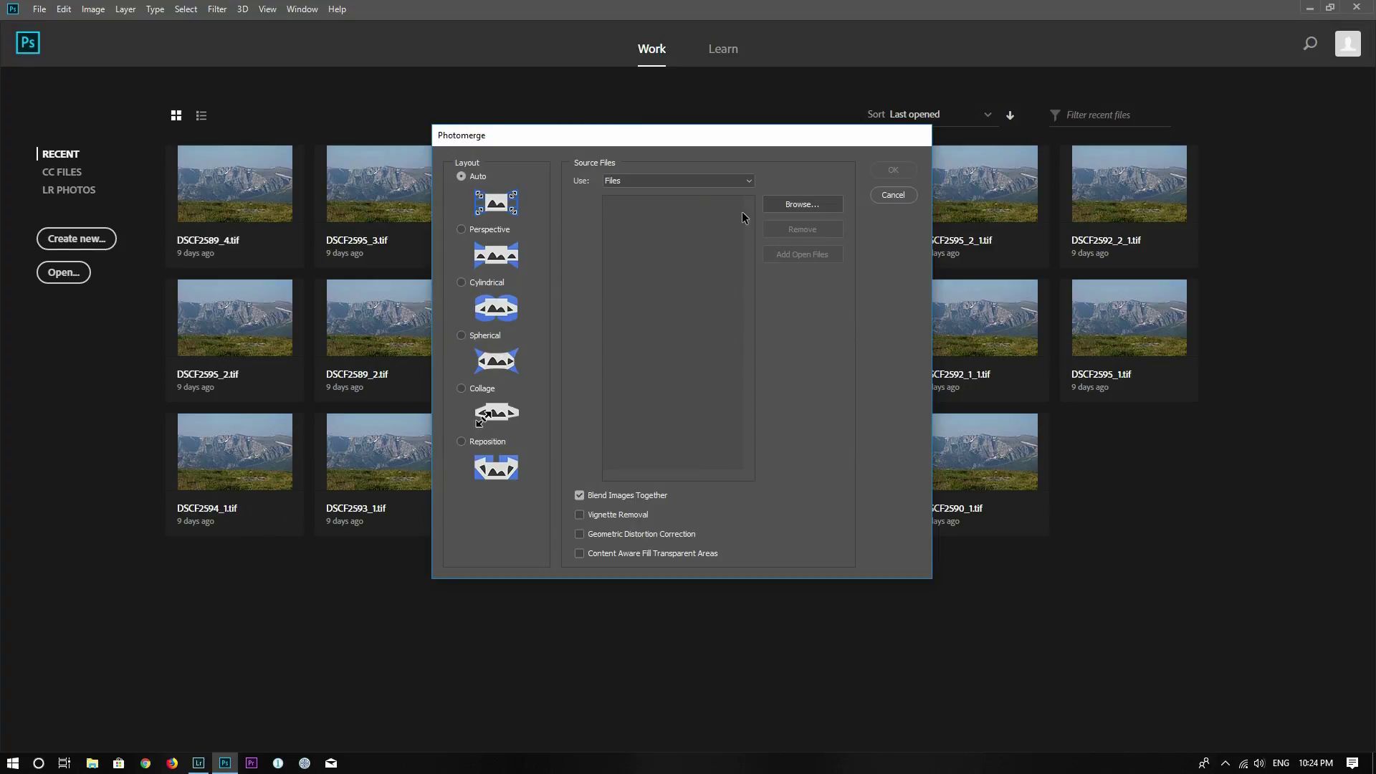
click(661, 179)
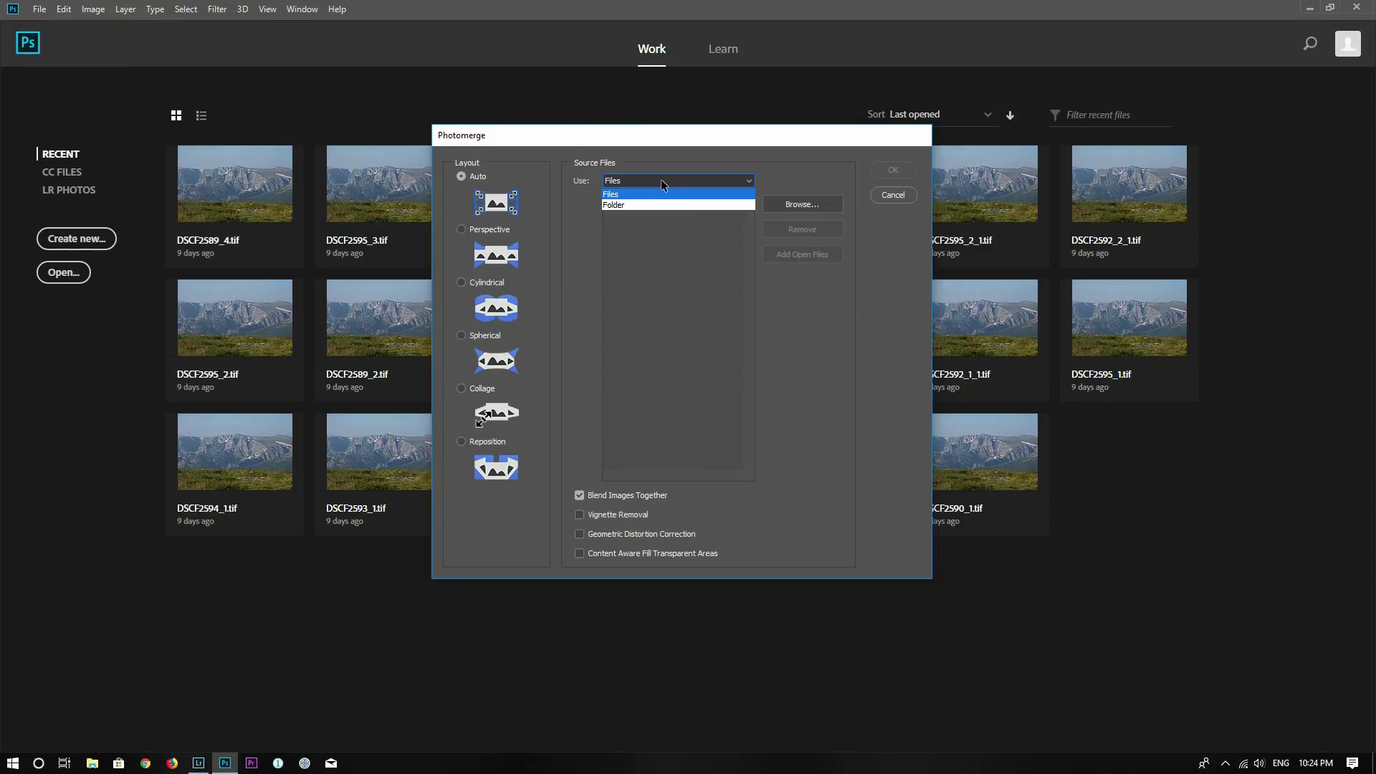
click(657, 190)
click(804, 206)
double_click(603, 252)
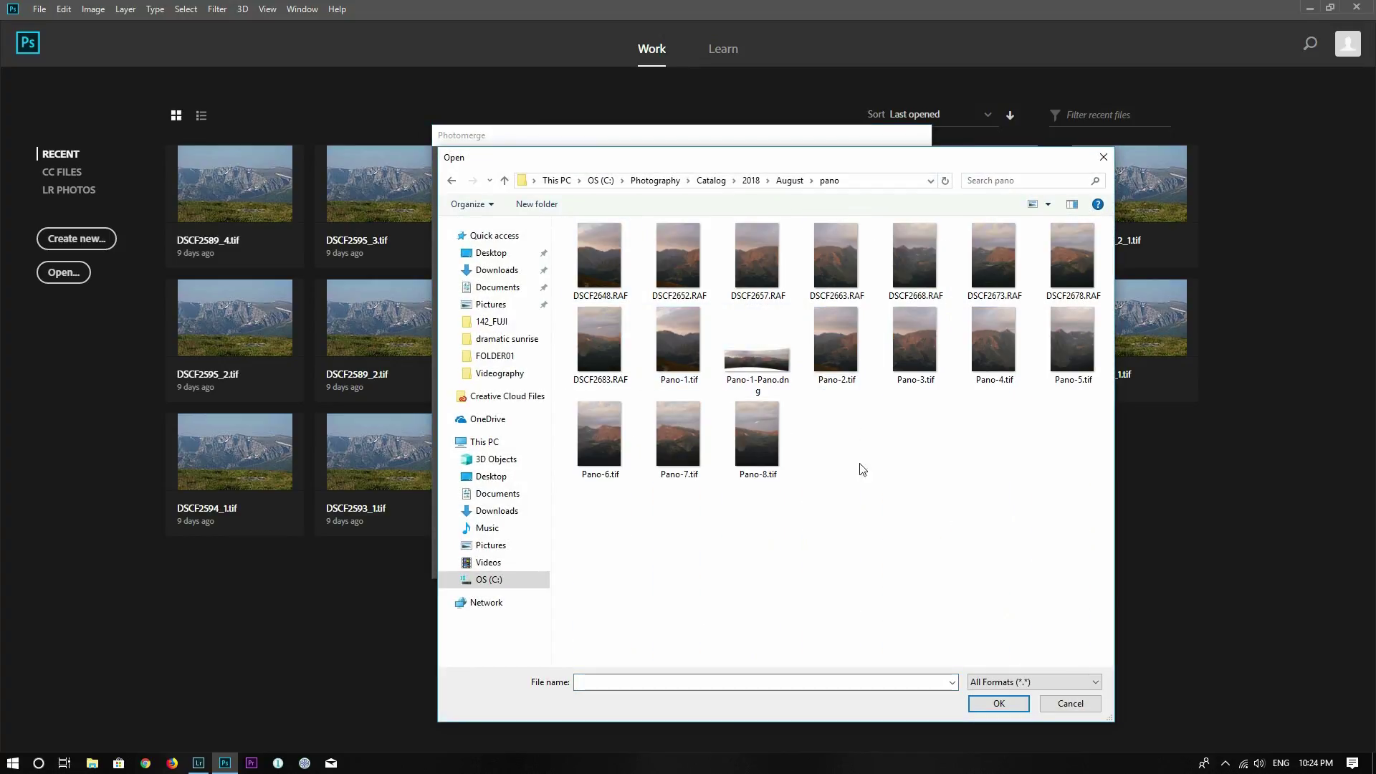
- Add Pano-1.tif through Pano-8.tif as source files and merge them with Auto layout, image blending and vignette removal
click(683, 338)
ctrl+click(846, 338)
ctrl+click(905, 338)
ctrl+click(992, 337)
ctrl+click(1069, 337)
ctrl+click(606, 438)
ctrl+click(685, 437)
ctrl+click(760, 435)
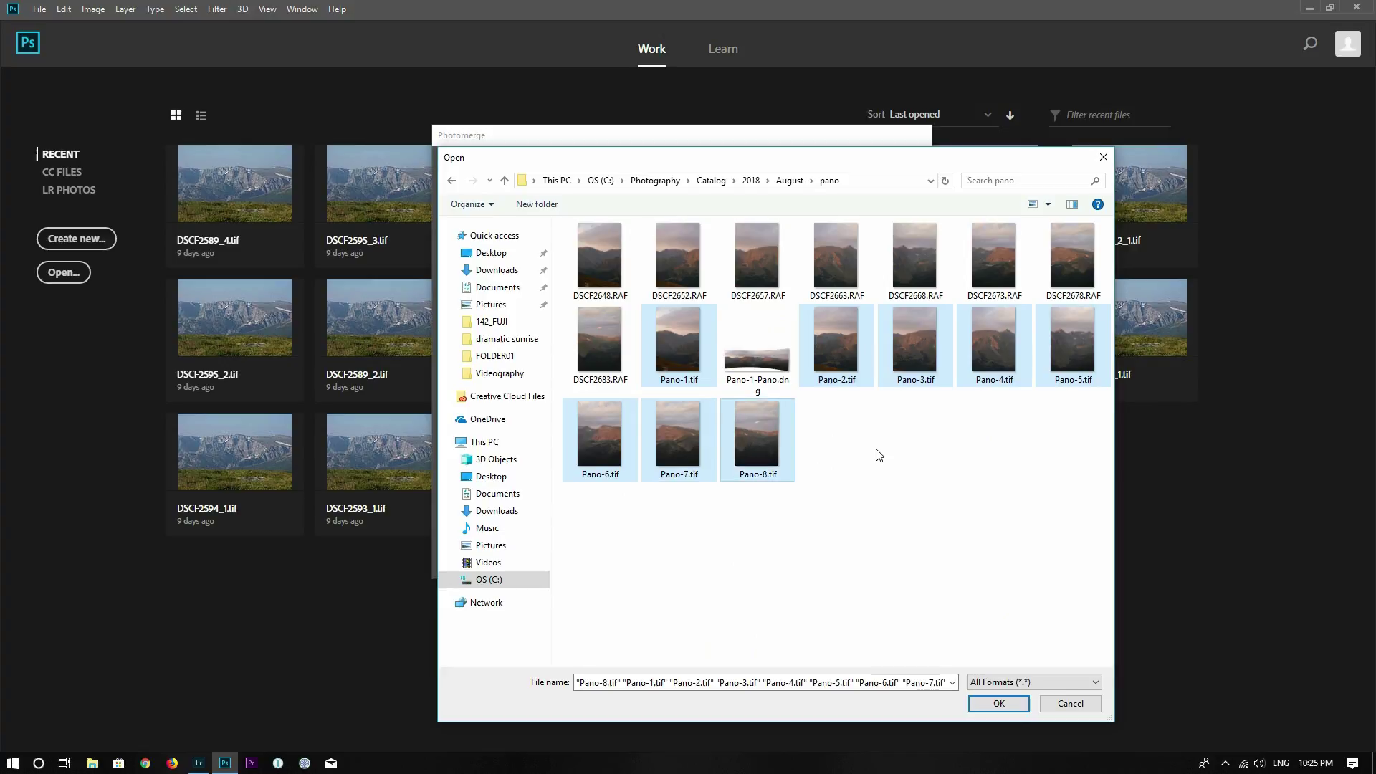
click(998, 704)
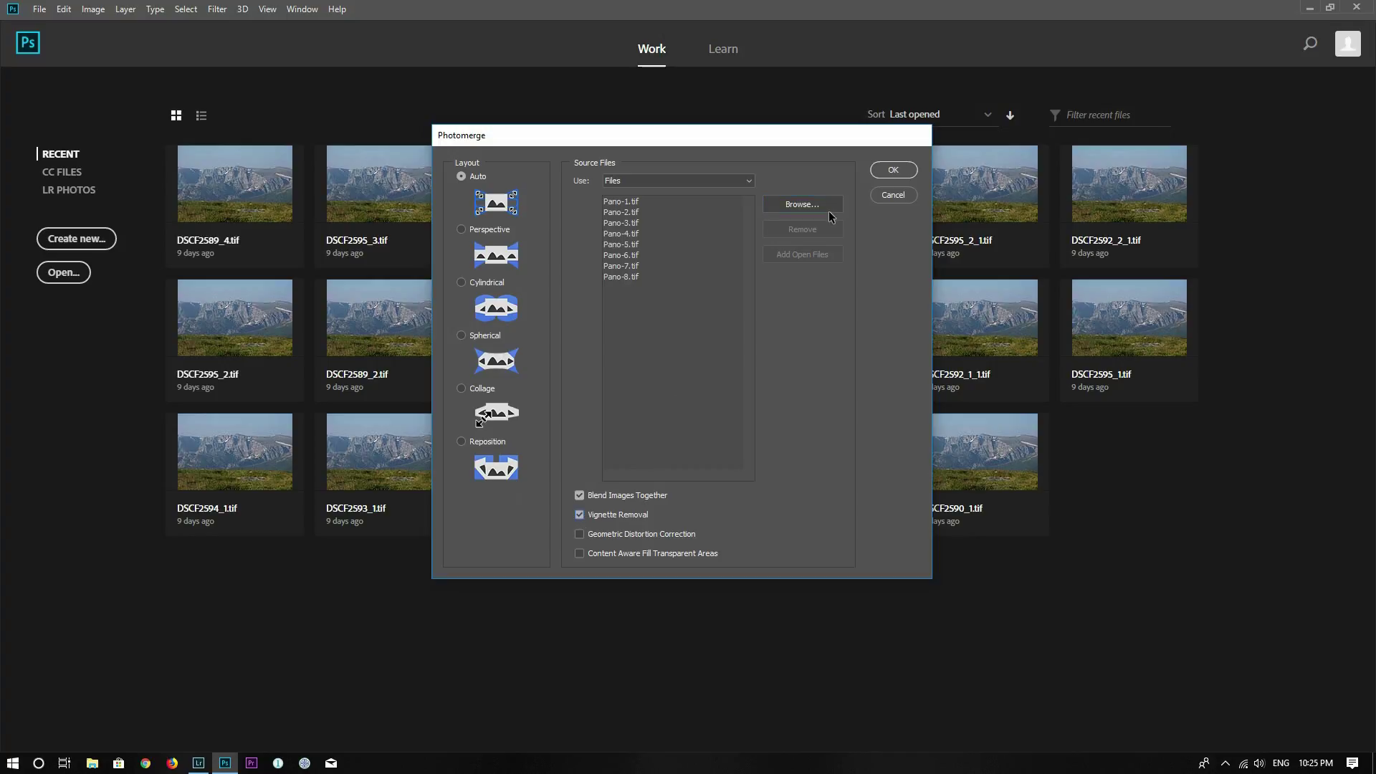
click(893, 172)
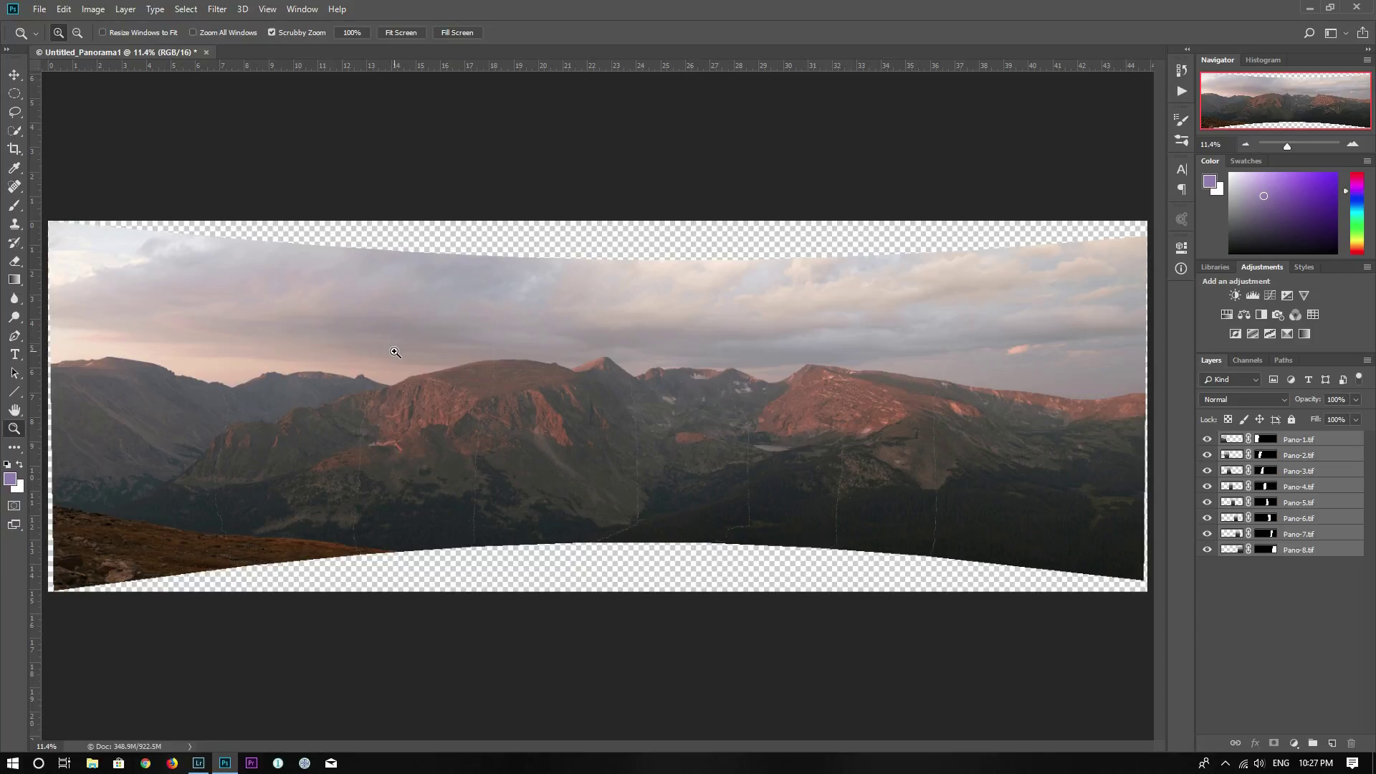
- Crop the merged panorama on all sides to remove the transparent curved edges
click(14, 152)
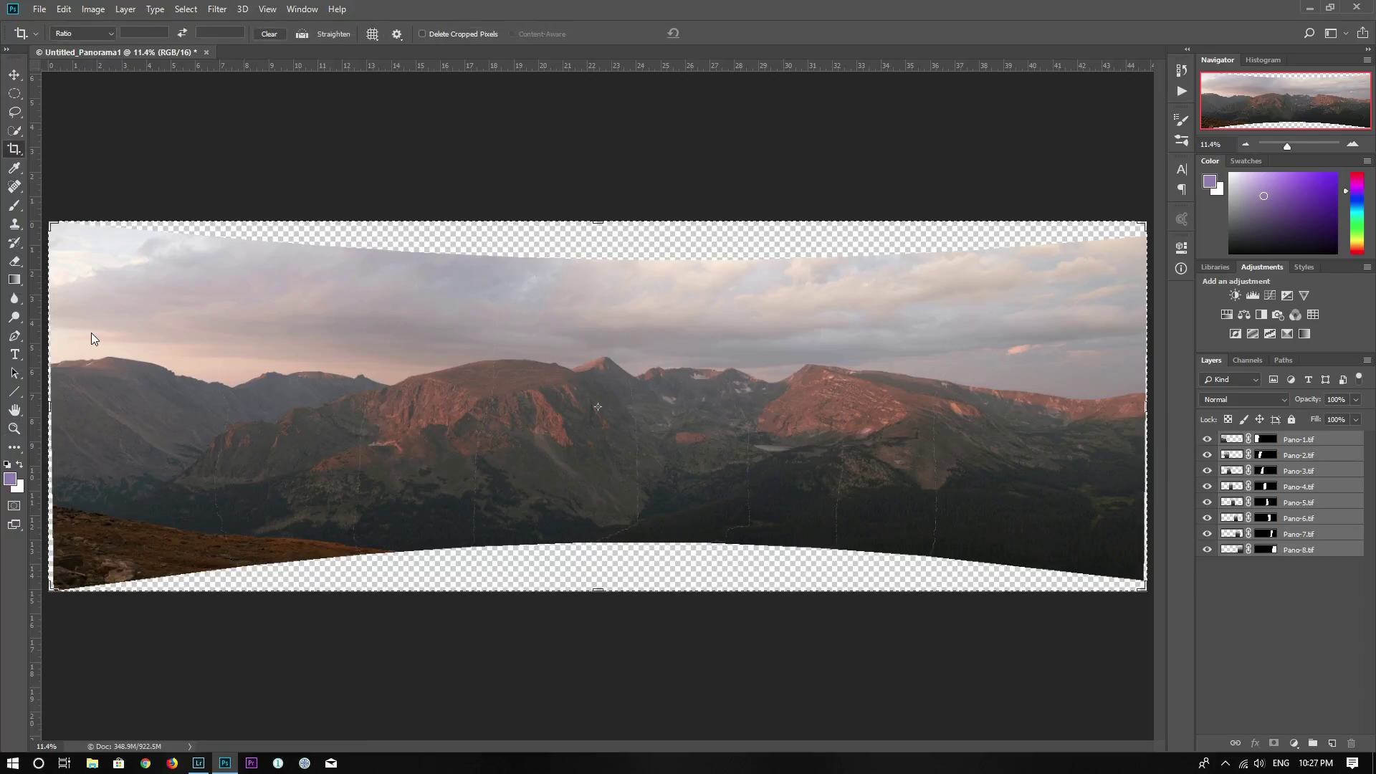
mouse_move(60, 410)
mouse_down()
mouse_move(136, 405)
mouse_move(56, 406)
mouse_up()
drag(602, 594, 603, 563)
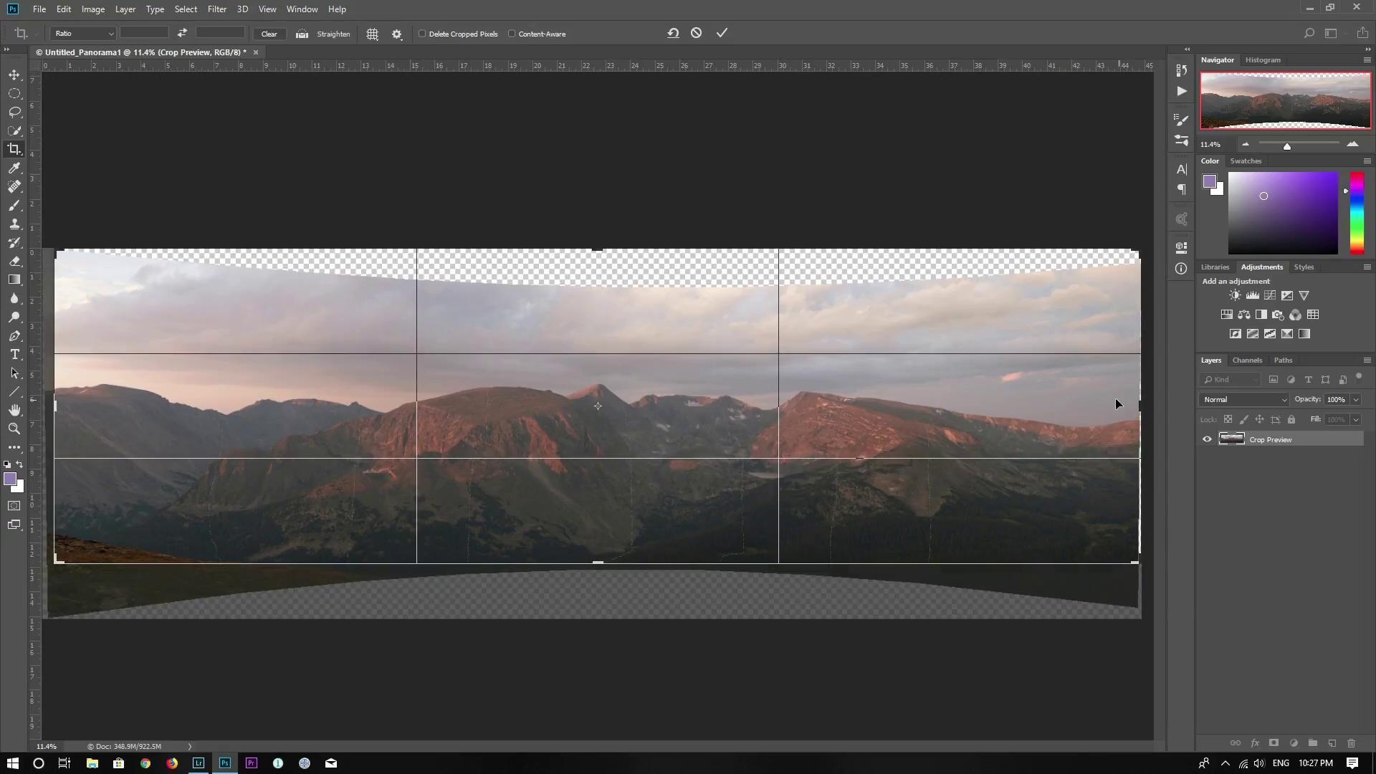
drag(598, 250, 585, 274)
drag(1147, 399, 1138, 399)
click(723, 34)
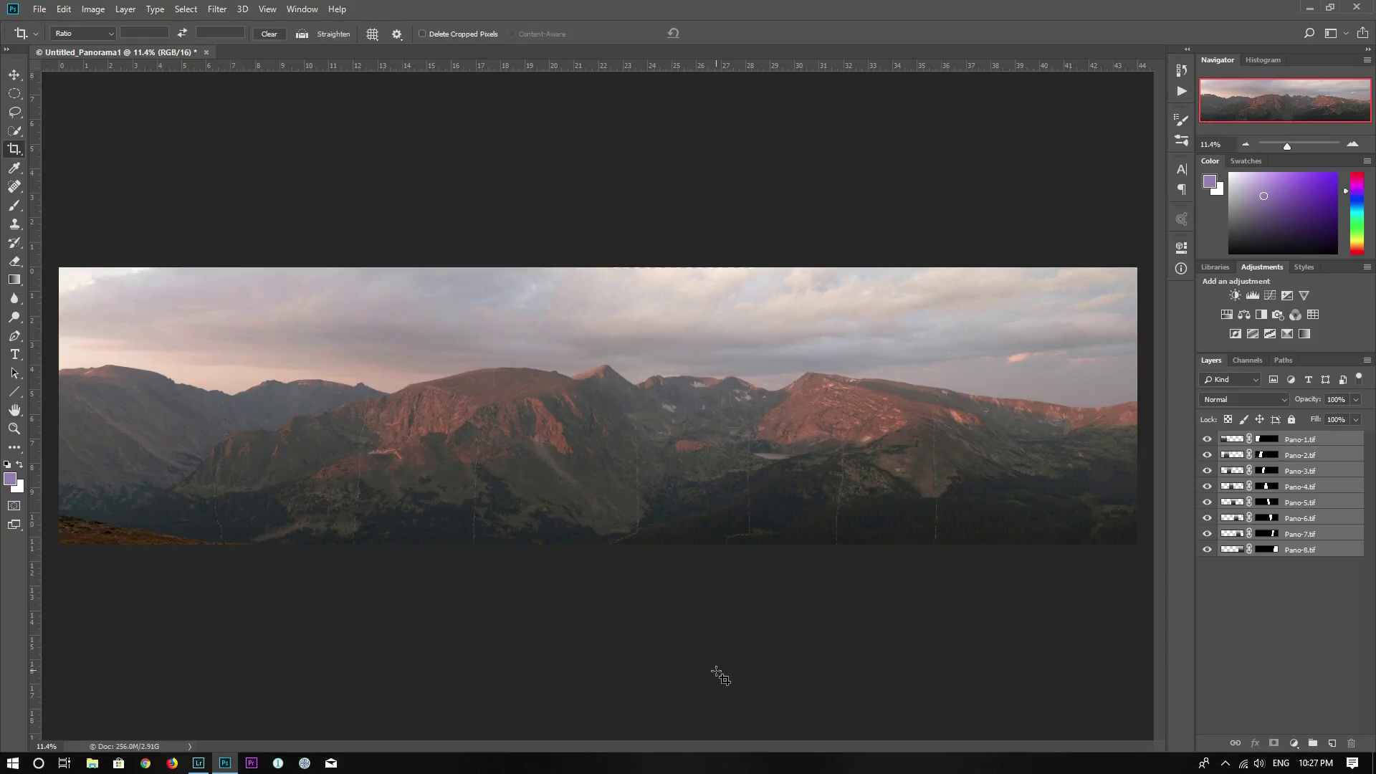
- Stamp all visible layers into one new layer and delete the Pano-1.tif through Pano-8.tif source layers
key(ctrl)
key(ctrl+shift+alt+e)
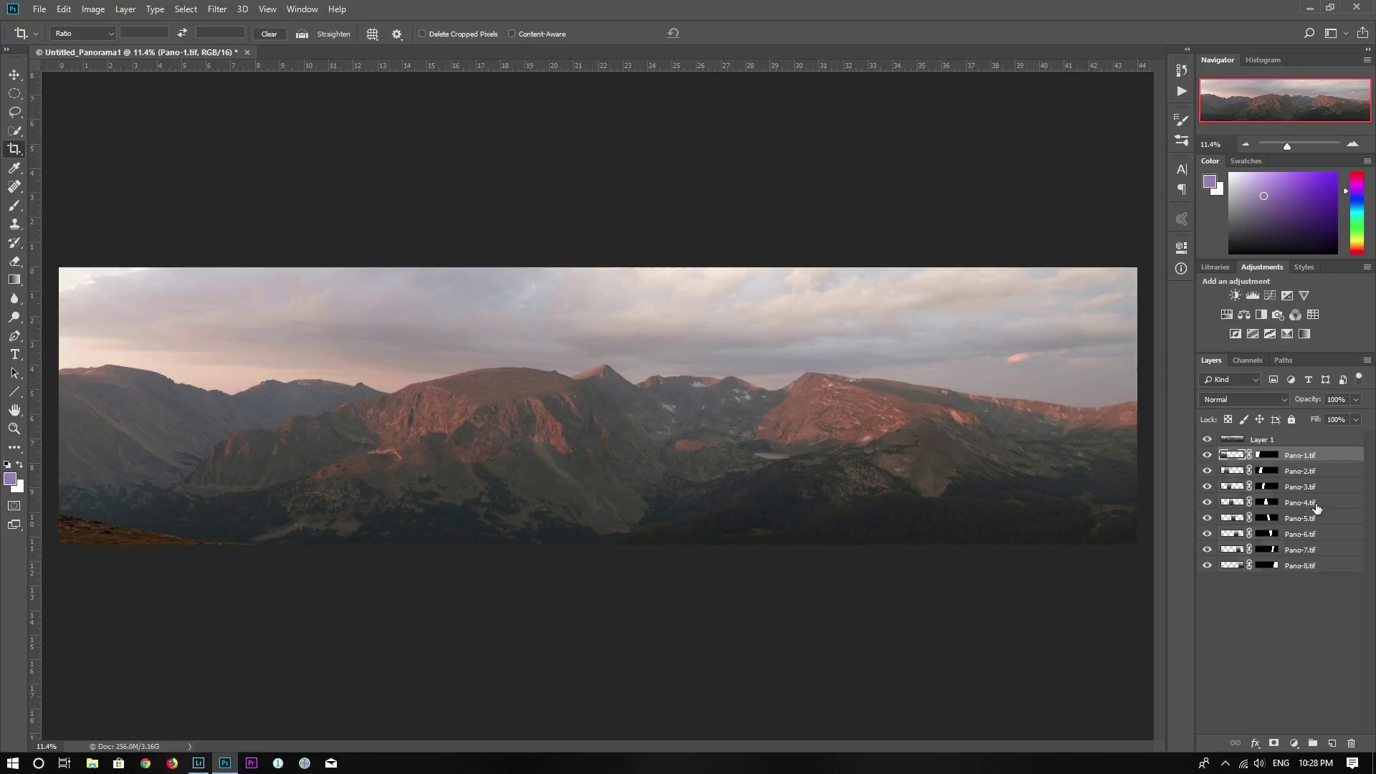
shift+click(1301, 566)
drag(1317, 509, 1352, 743)
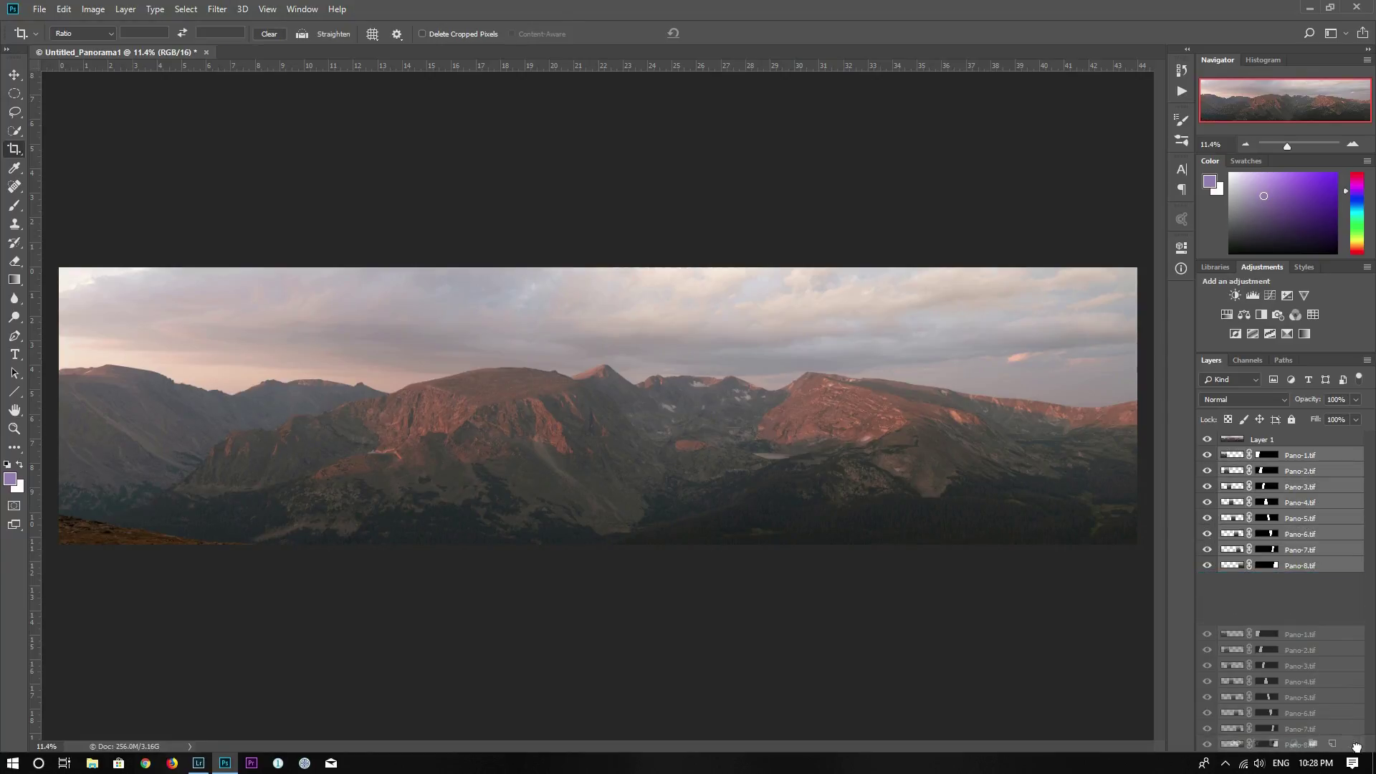
- Save a TIFF copy named Panorama in the pano folder, without layers and with no image compression
click(39, 10)
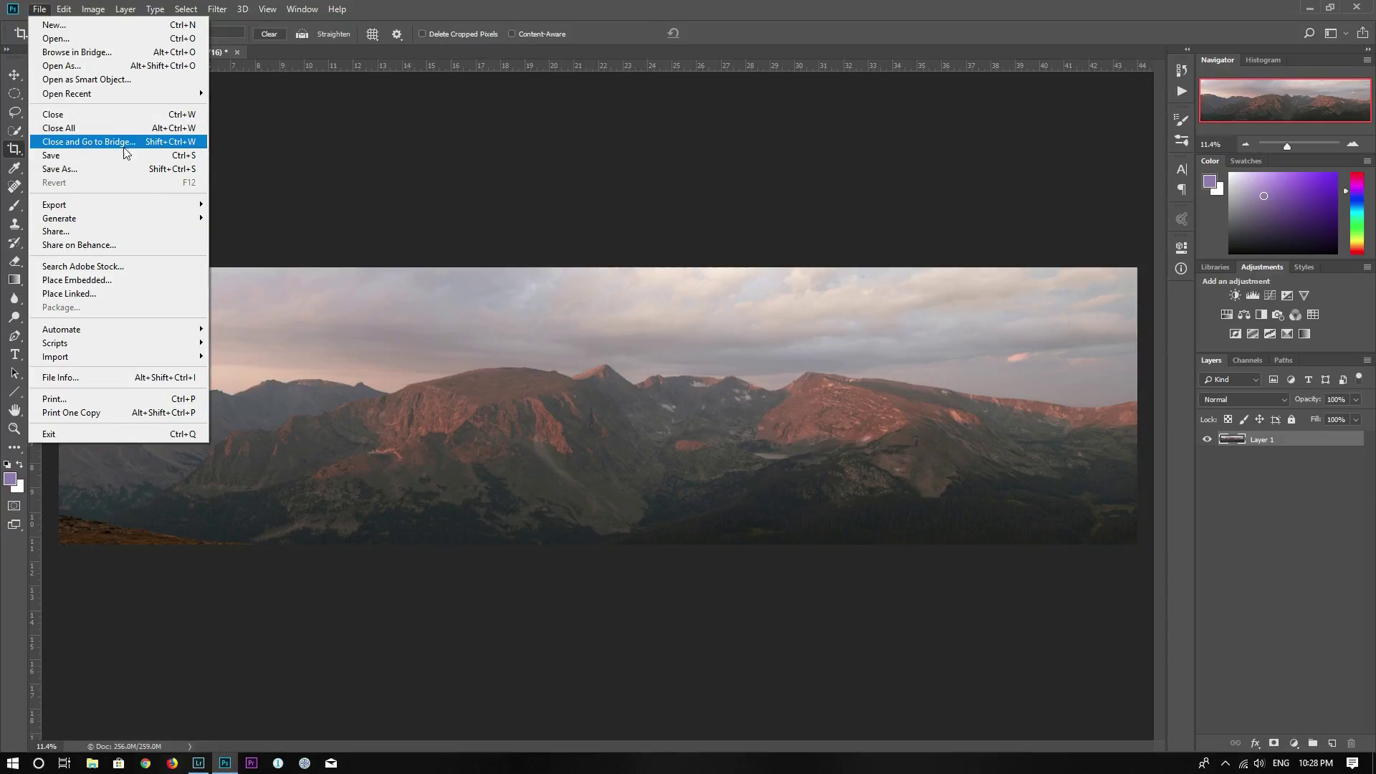
click(105, 169)
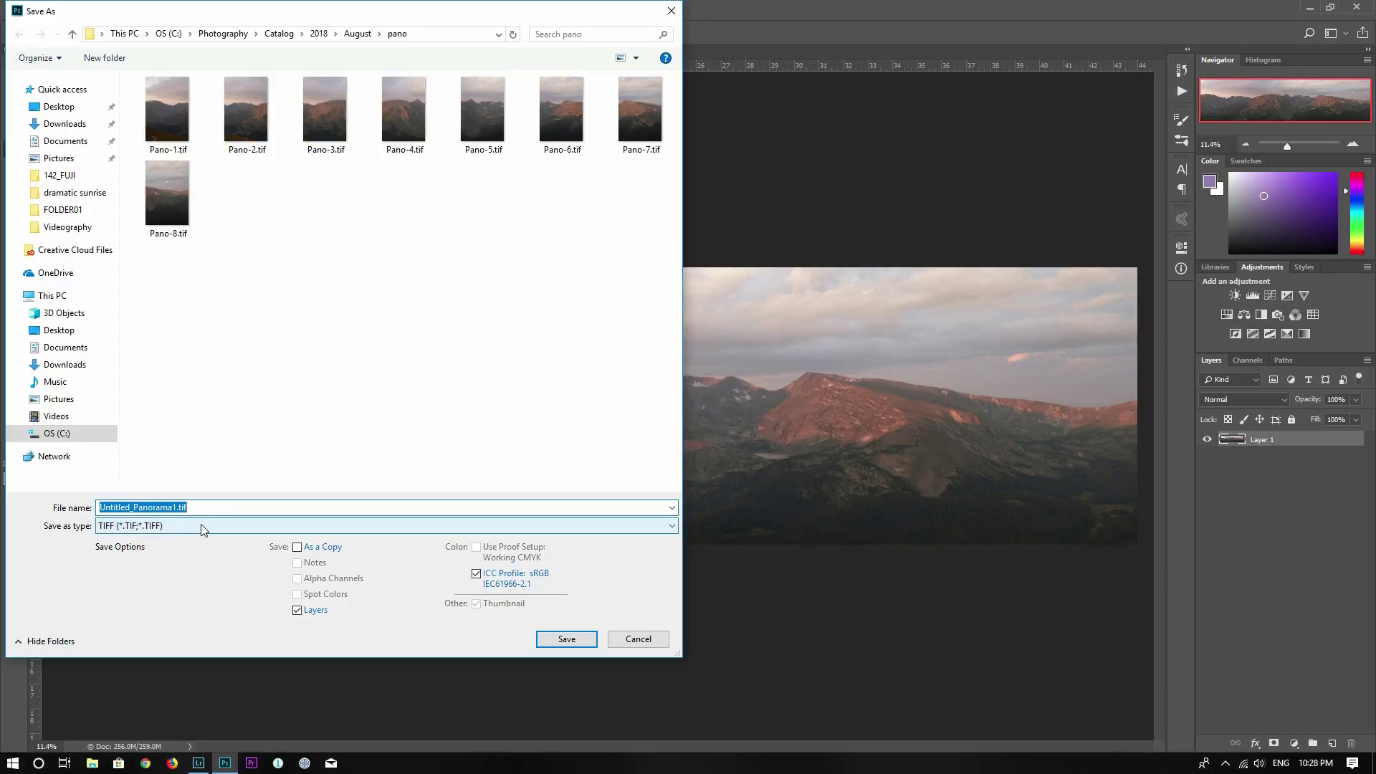
drag(198, 507, 96, 498)
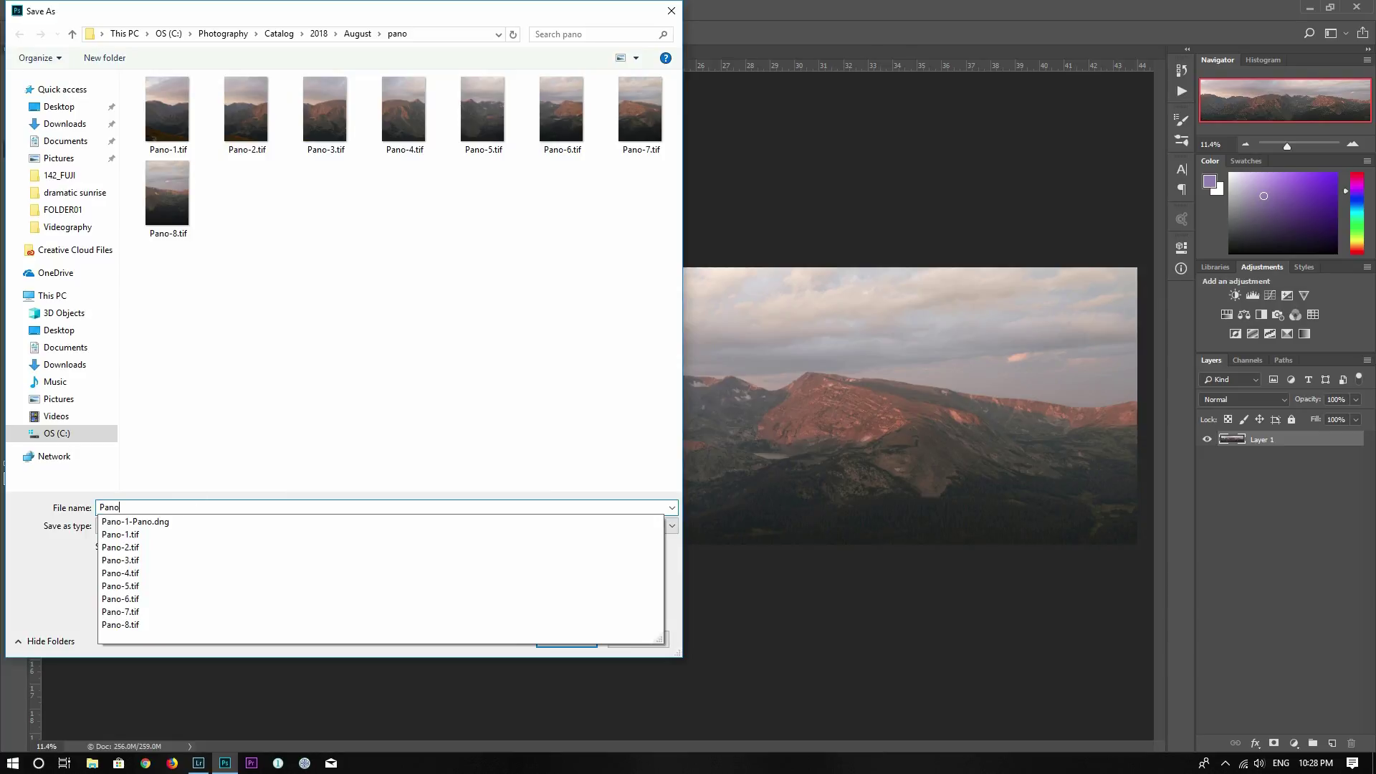
text(rama)
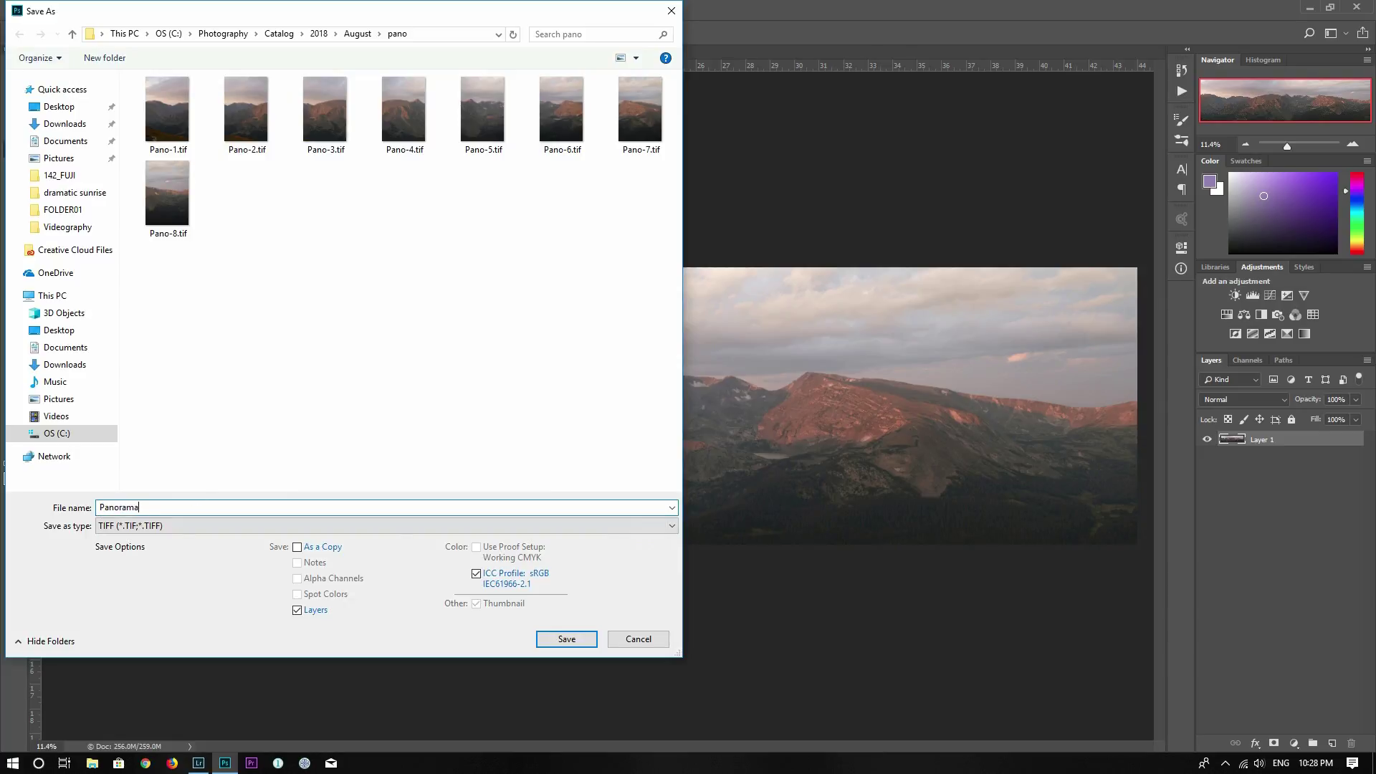
click(297, 610)
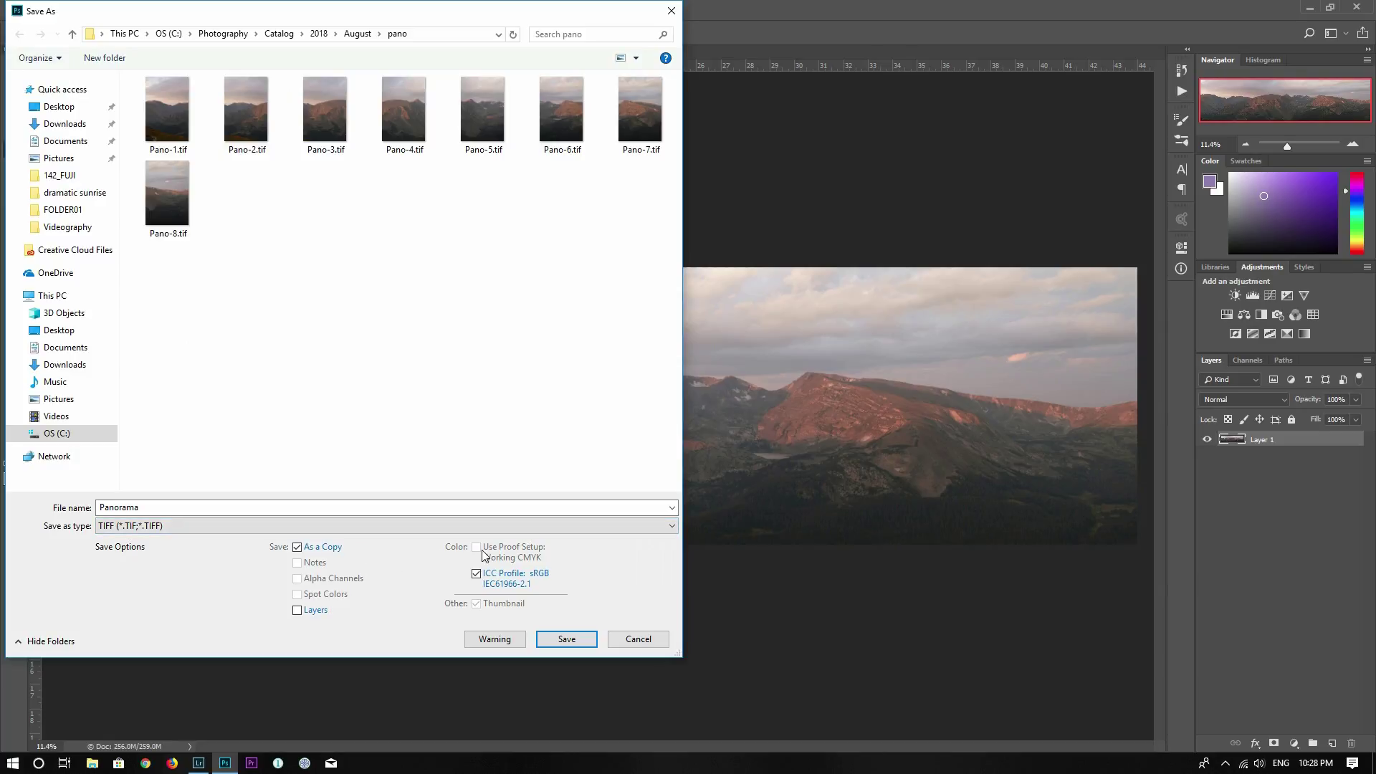
click(571, 642)
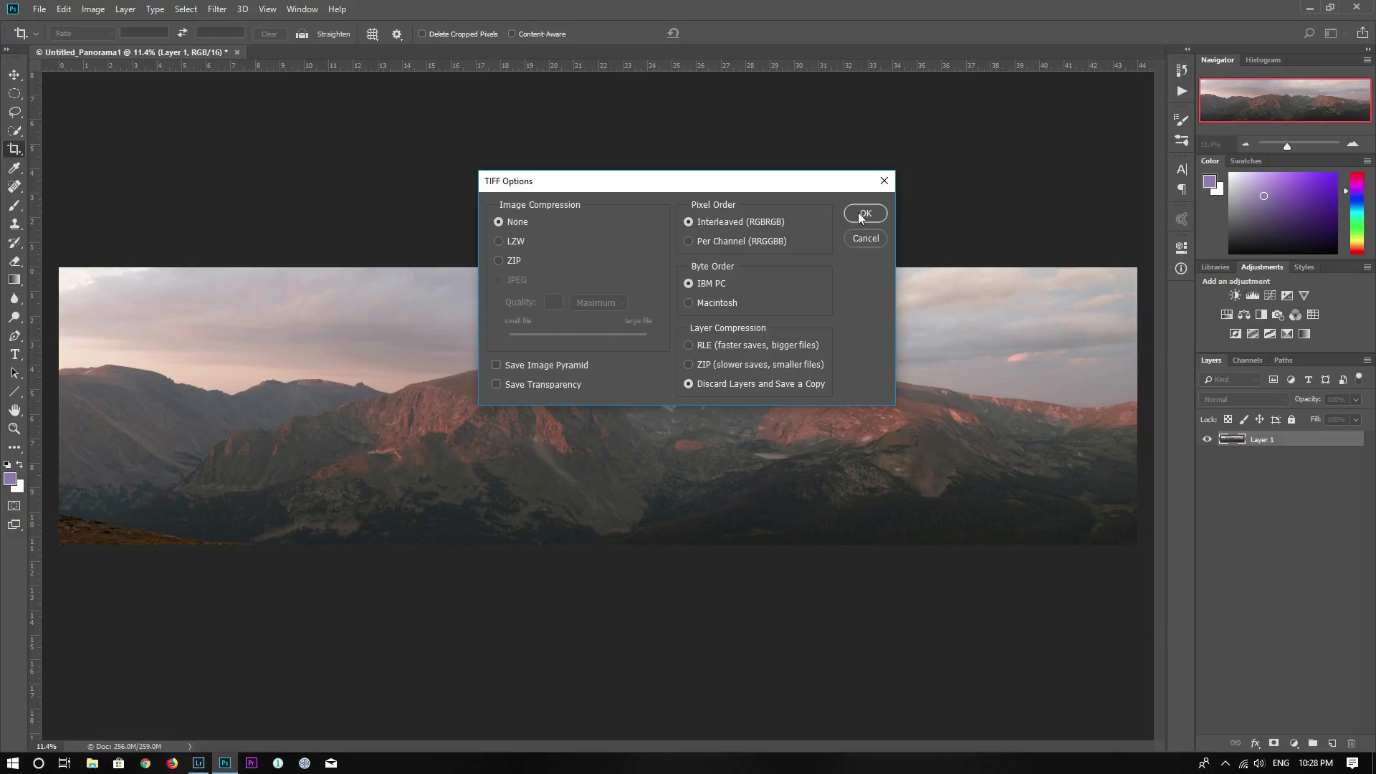
click(863, 214)
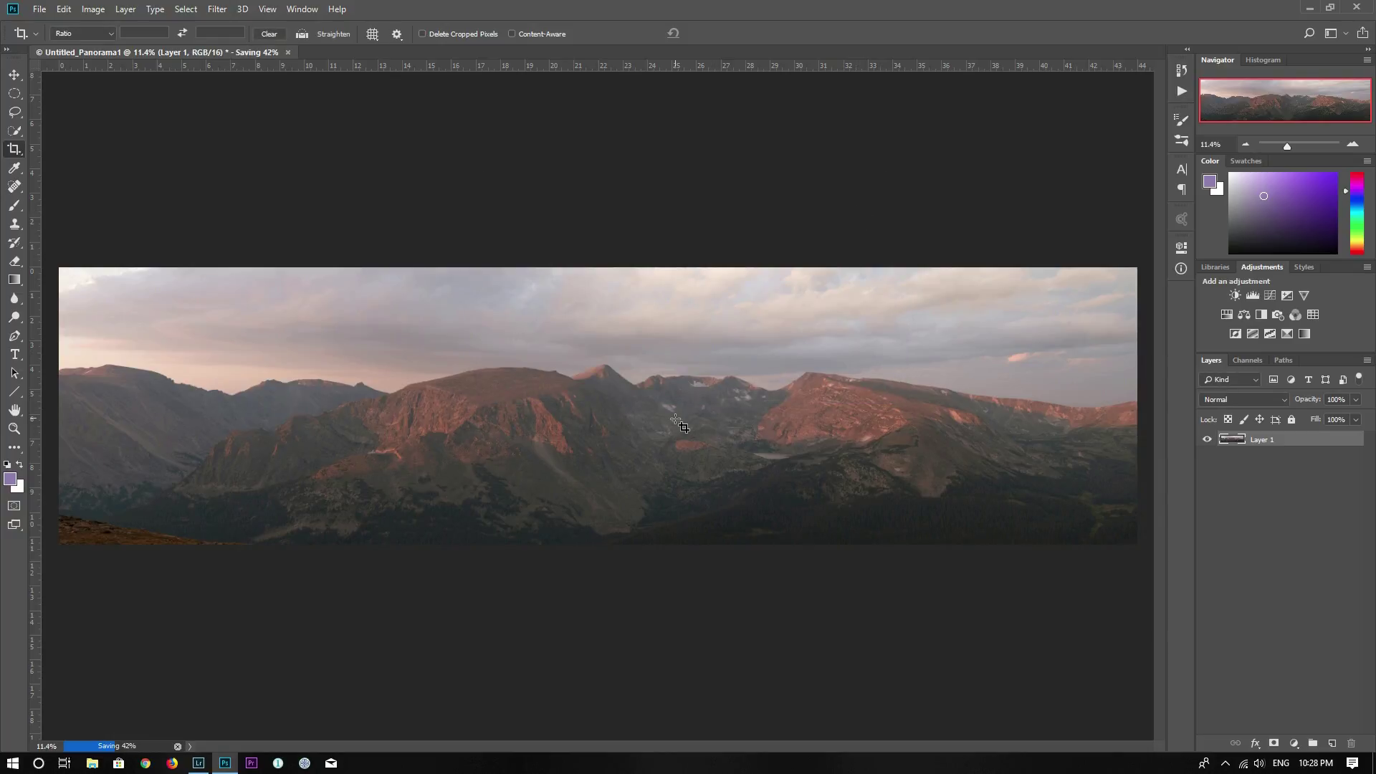